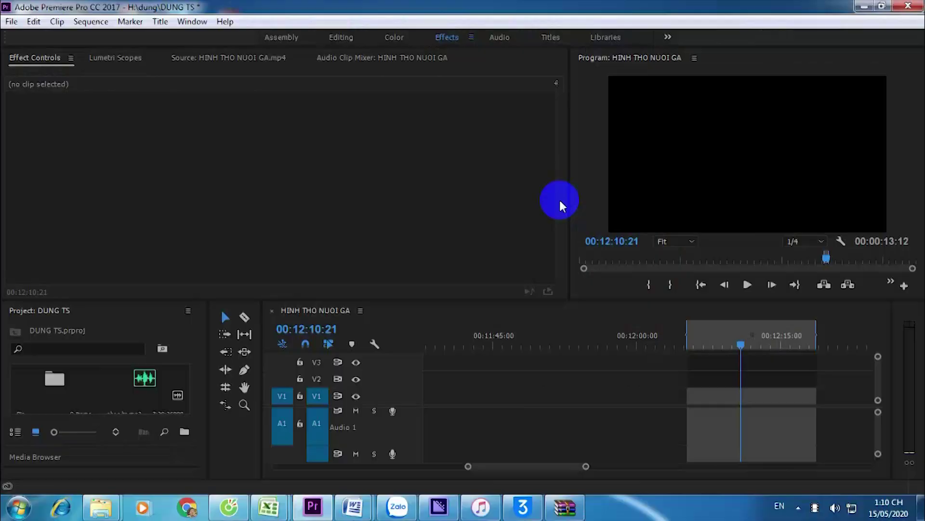
Import IMG_0027 from the tho yt folder into the DUNG TS Project panel, then return to Premiere.
mouse_move(101, 507)
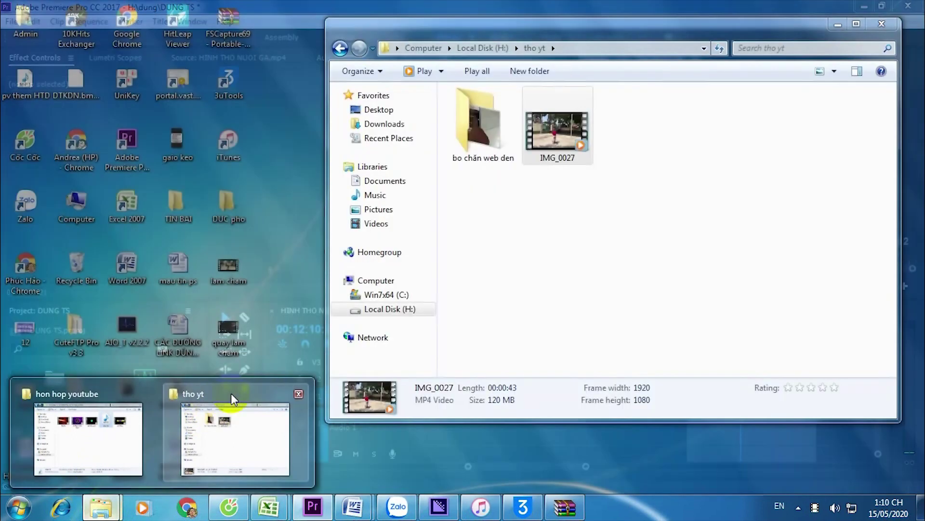
left_click(230, 393)
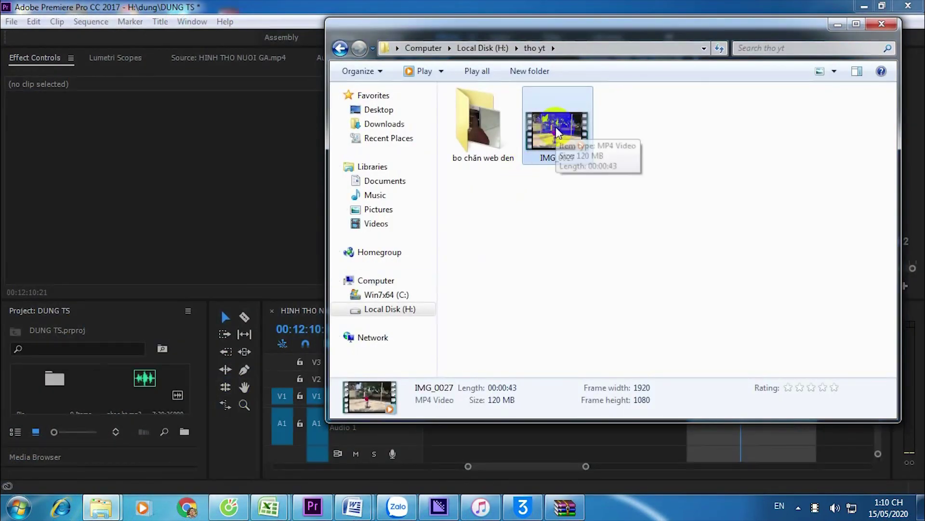
mouse_move(563, 140)
left_mouse_down()
mouse_move(455, 236)
mouse_move(145, 409)
left_mouse_up()
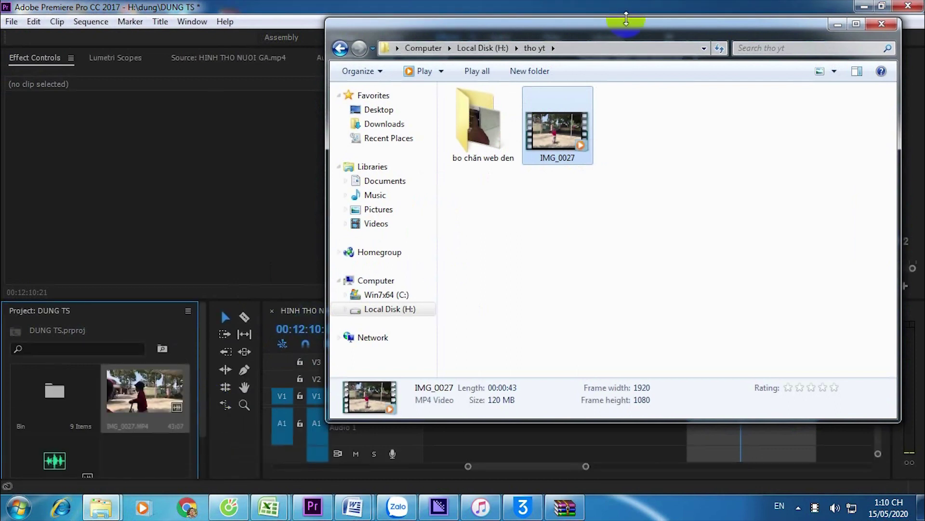
left_click(288, 11)
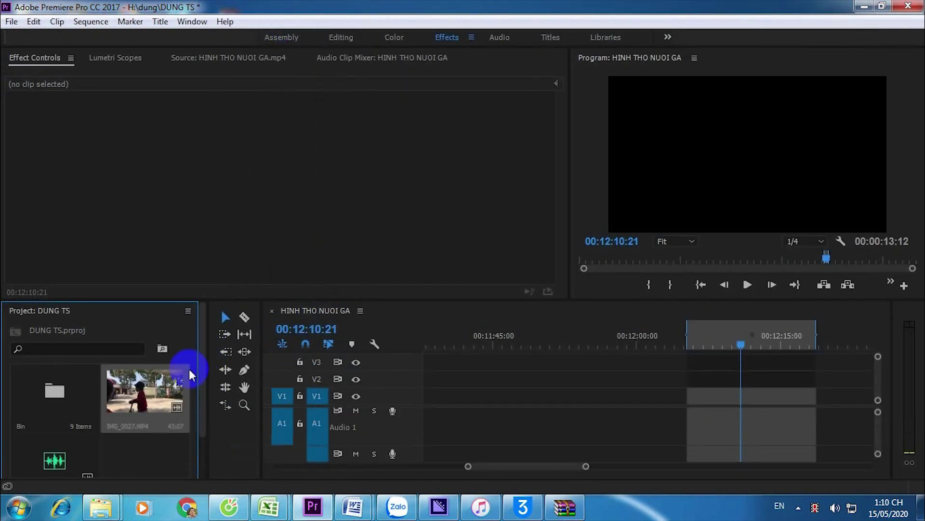
Place IMG_0027.MP4 on V1/A1 and trim its head to start at 00:12:09:16, then play it.
left_click_drag(143, 384, 608, 412)
left_click(696, 342)
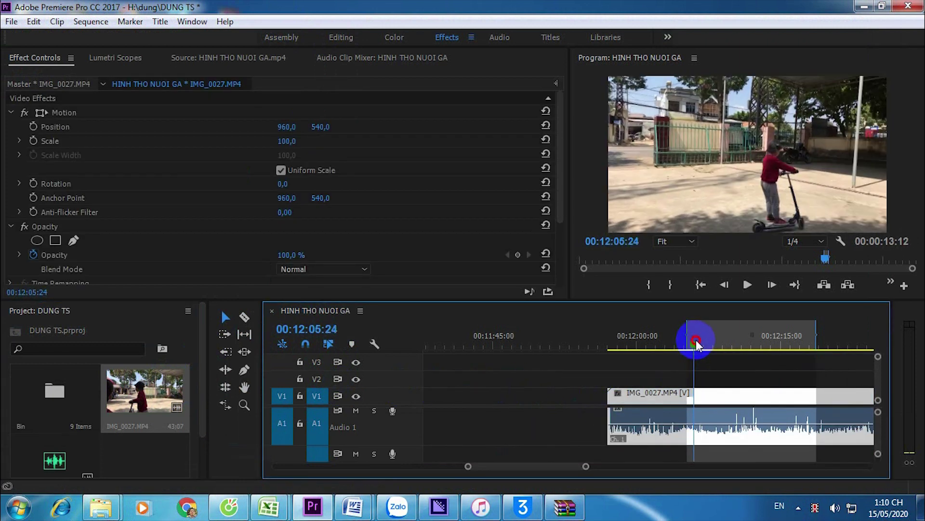
mouse_move(699, 341)
left_mouse_down()
mouse_move(667, 352)
mouse_move(730, 352)
left_mouse_up()
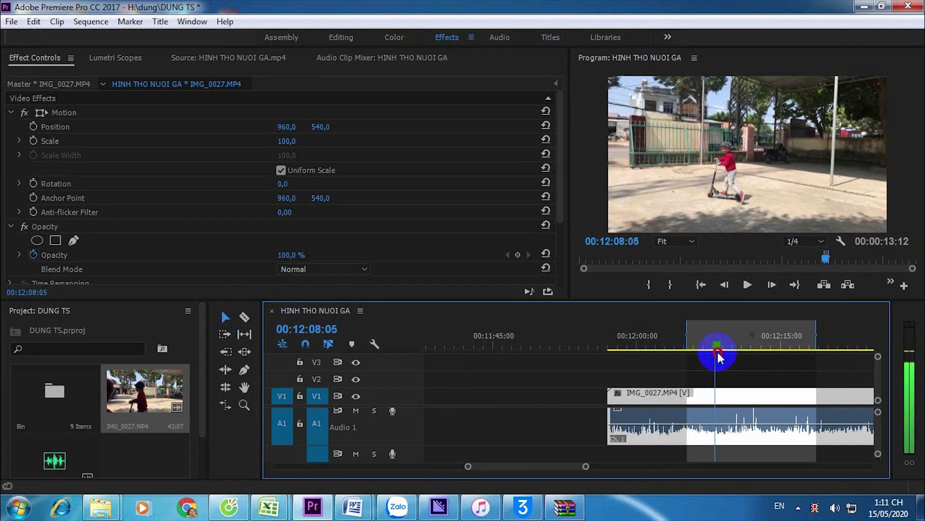
left_click_drag(609, 393, 730, 398)
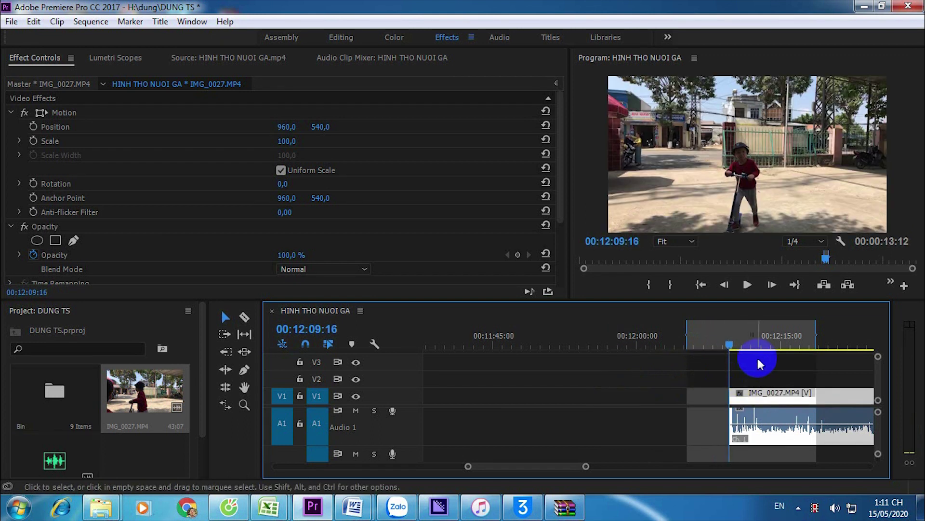
key("space")
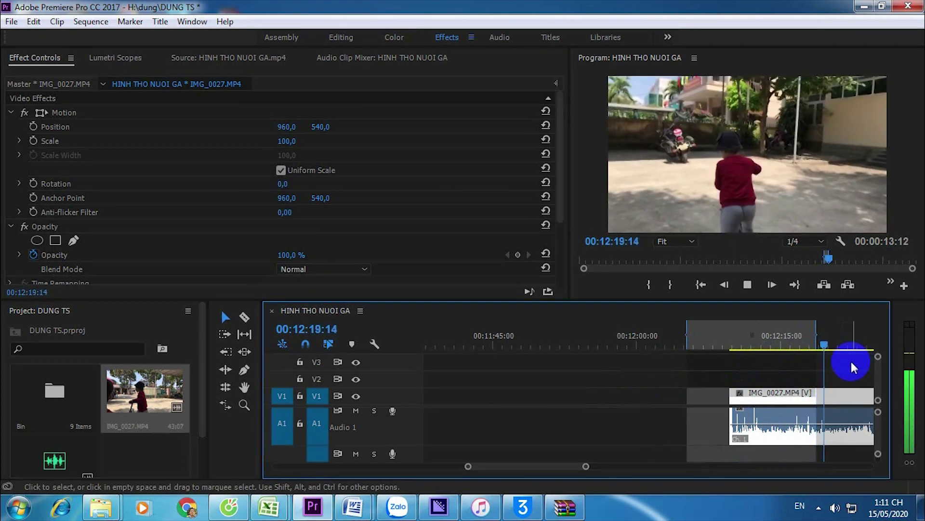
Razor-cut IMG_0027.MP4 at 00:12:19:18 and delete the tail segment after the cut.
key("space")
key("c")
left_click(827, 408)
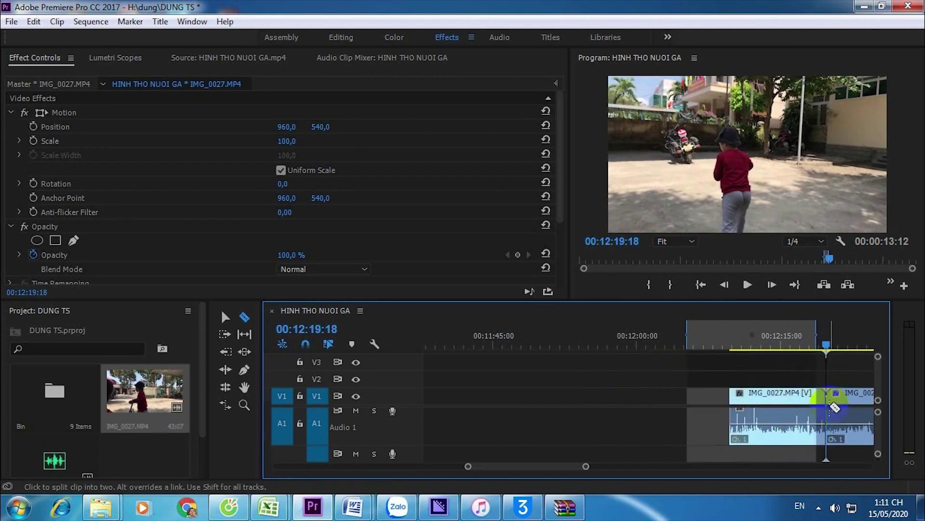
key("v")
left_click(848, 395)
key("Delete")
left_click(711, 343)
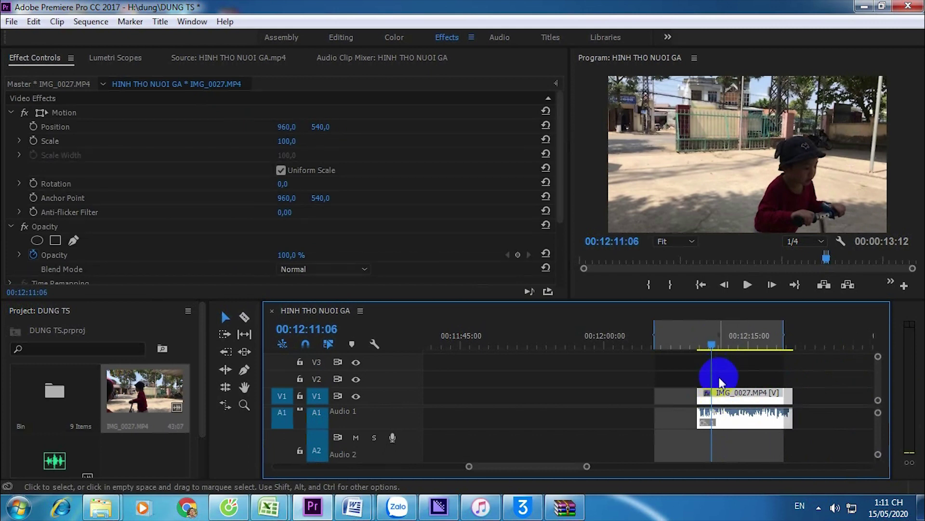
Set IMG_0027.MP4 to 50% speed, stretching it to 00:00:20:04, and play it back.
left_click(748, 441)
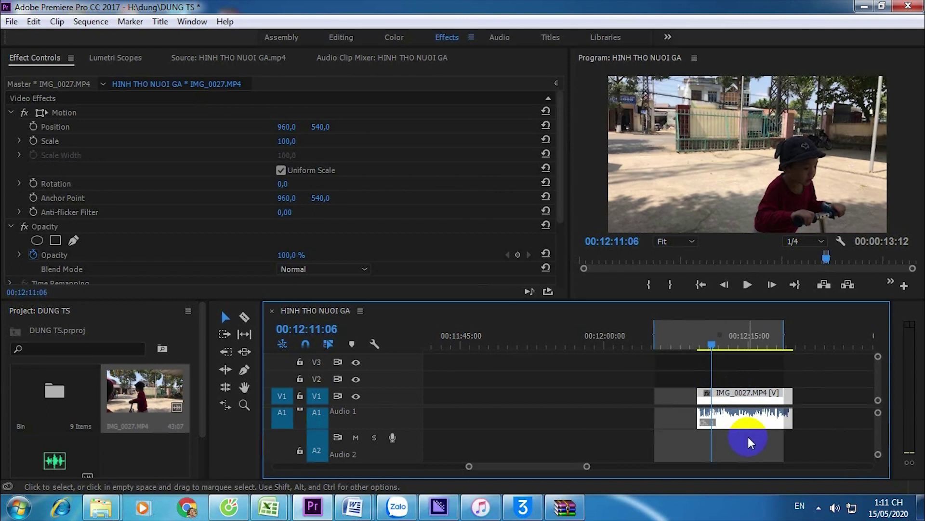
right_click(735, 397)
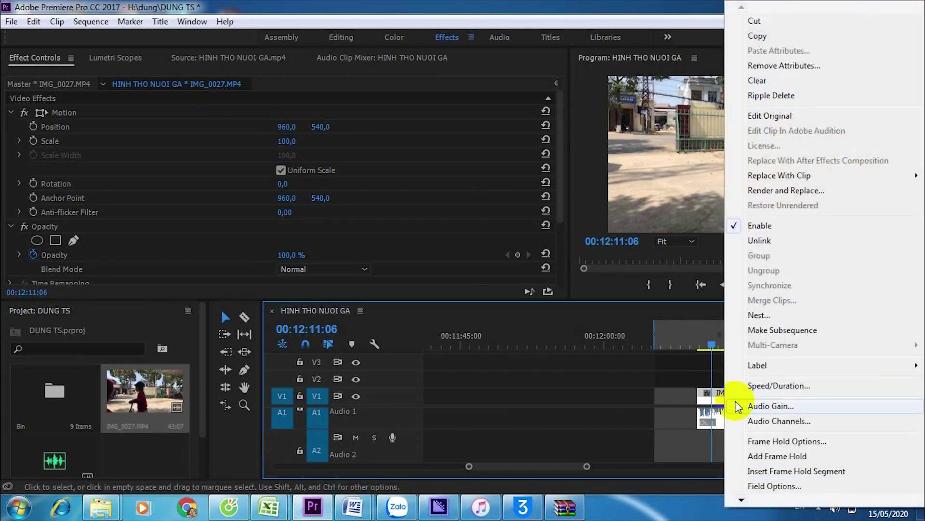
left_click(766, 386)
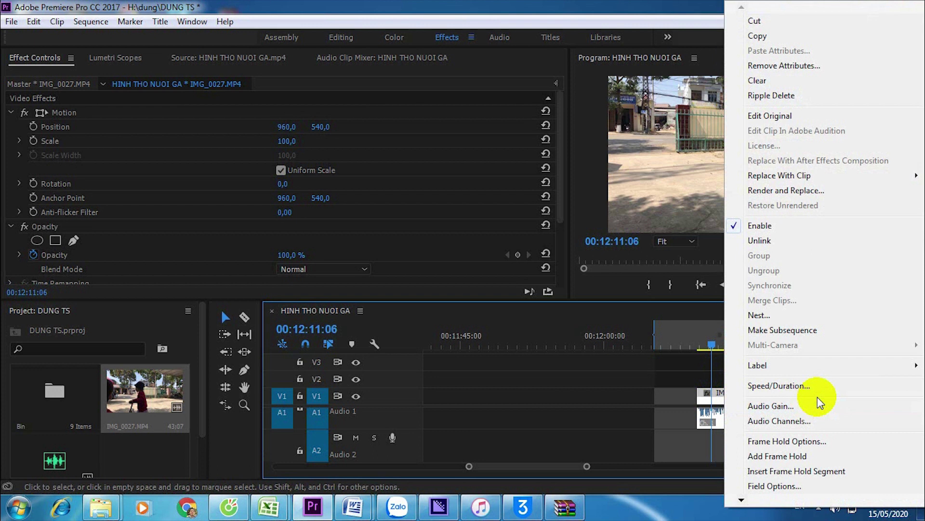
left_click(818, 397)
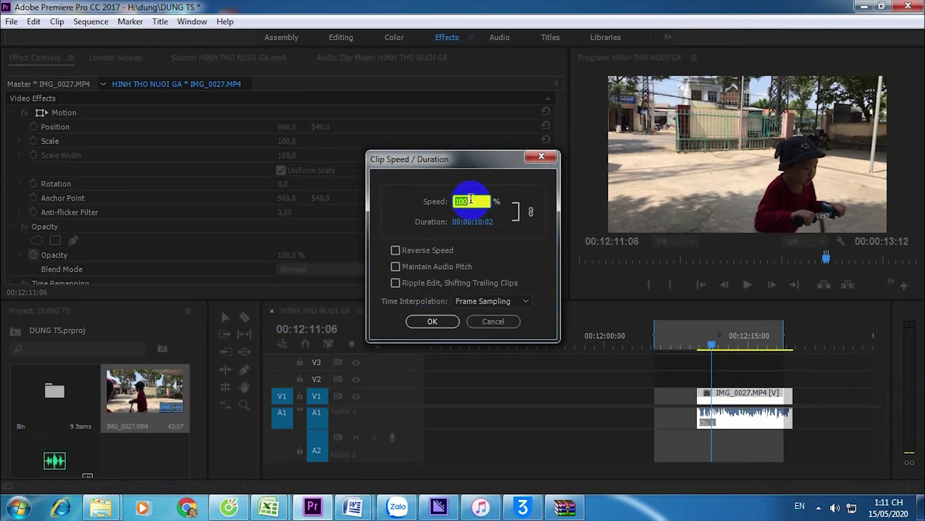
type("50")
key("Return")
key("space")
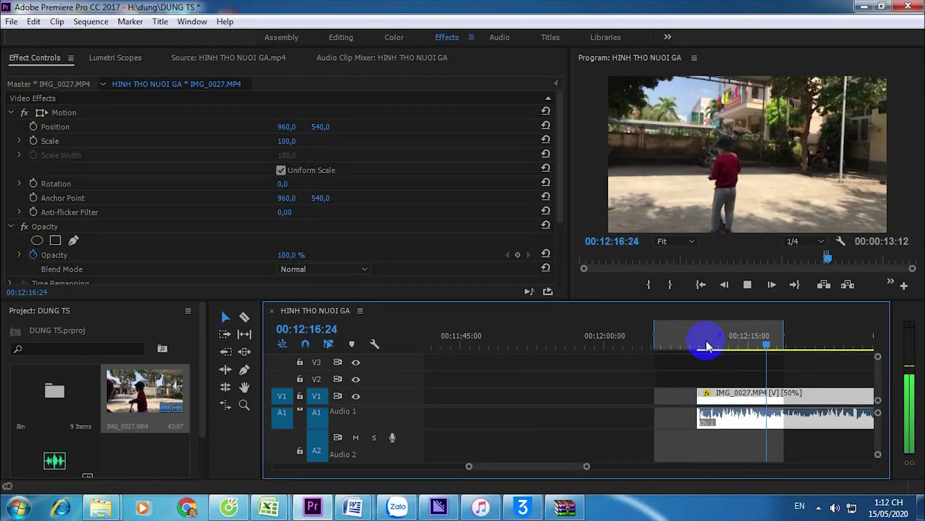
Enable Reverse Speed on IMG_0027.MP4 so it plays backwards at -50%.
left_click(672, 395)
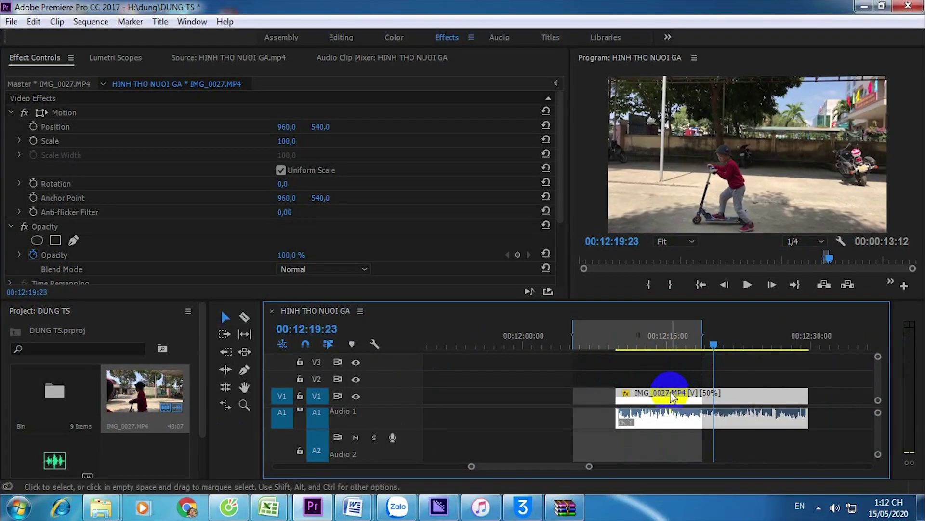
right_click(667, 400)
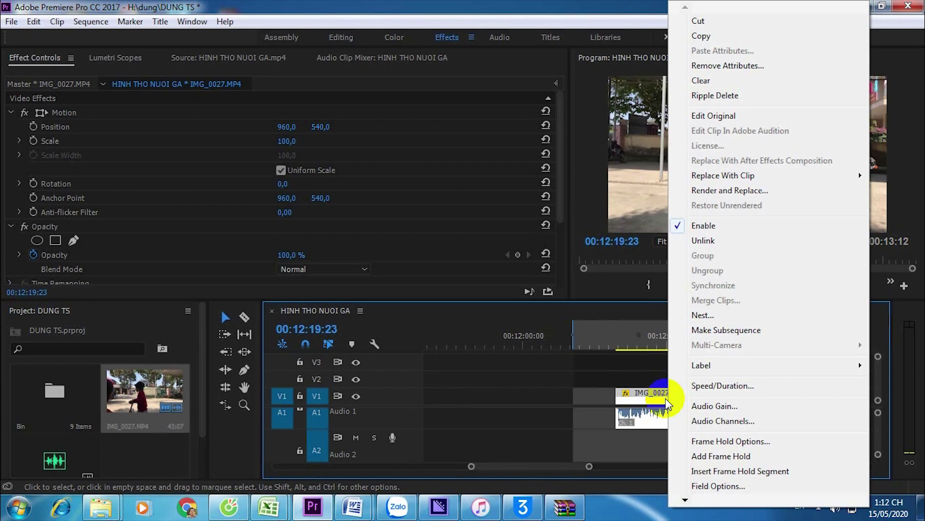
left_click(702, 385)
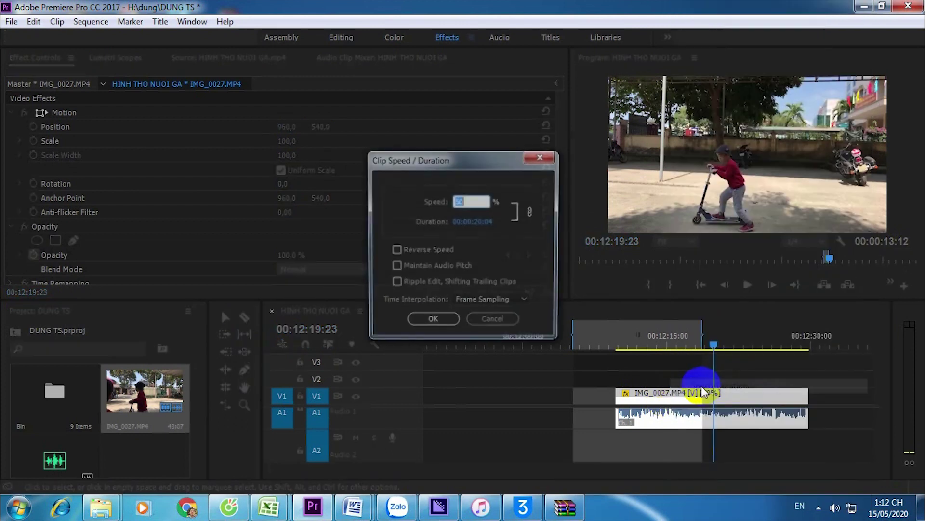
left_click(396, 250)
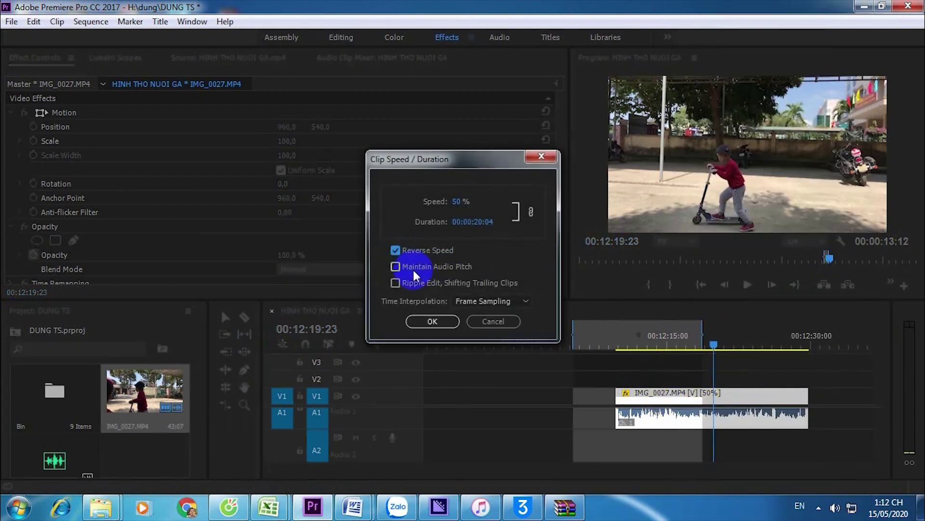
left_click(423, 322)
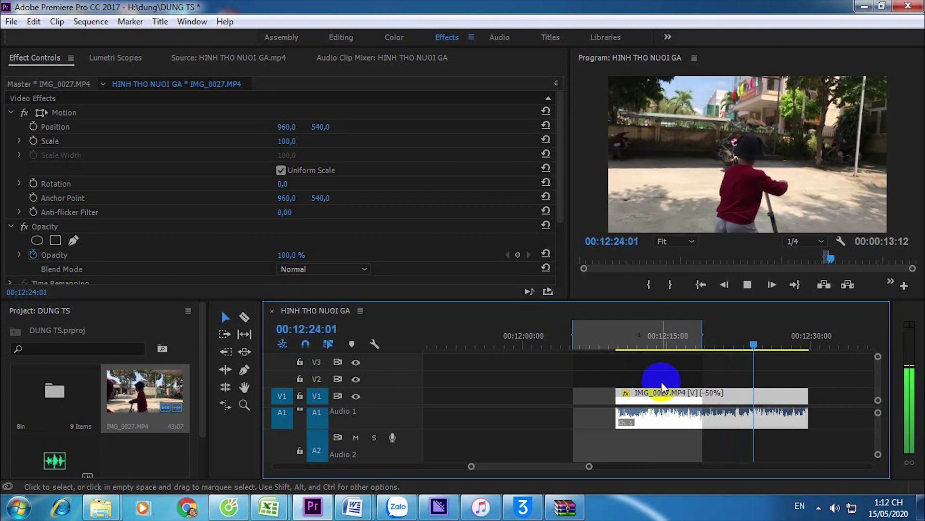
Unlink IMG_0027.MP4's audio from its video and delete the original audio on A1.
key("space")
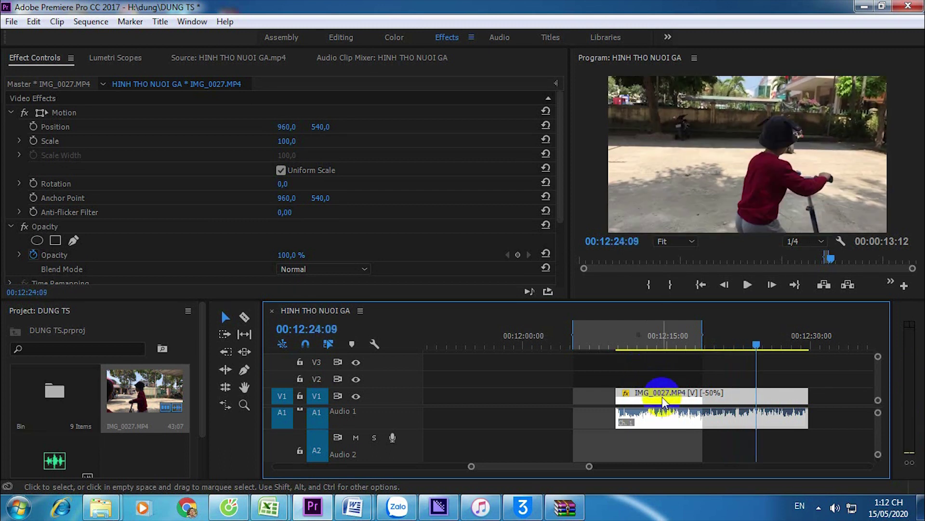
right_click(661, 396)
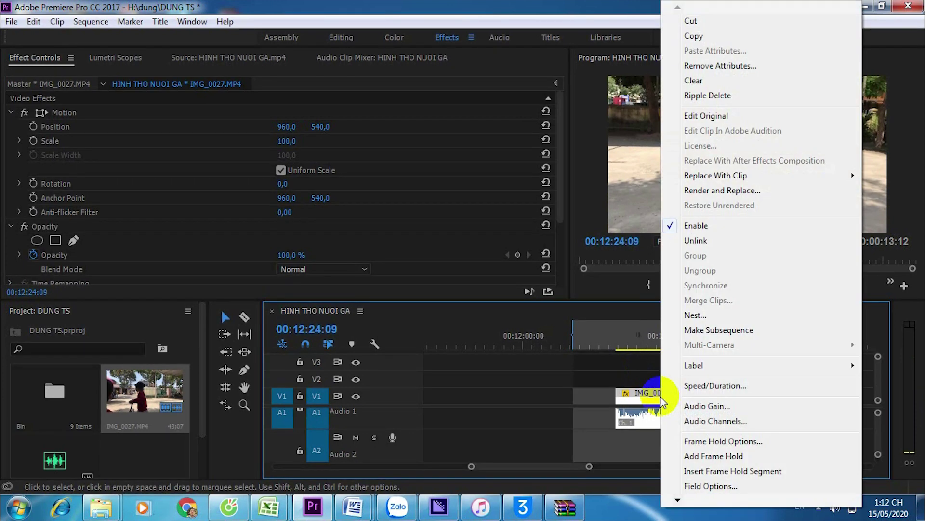
left_click(695, 240)
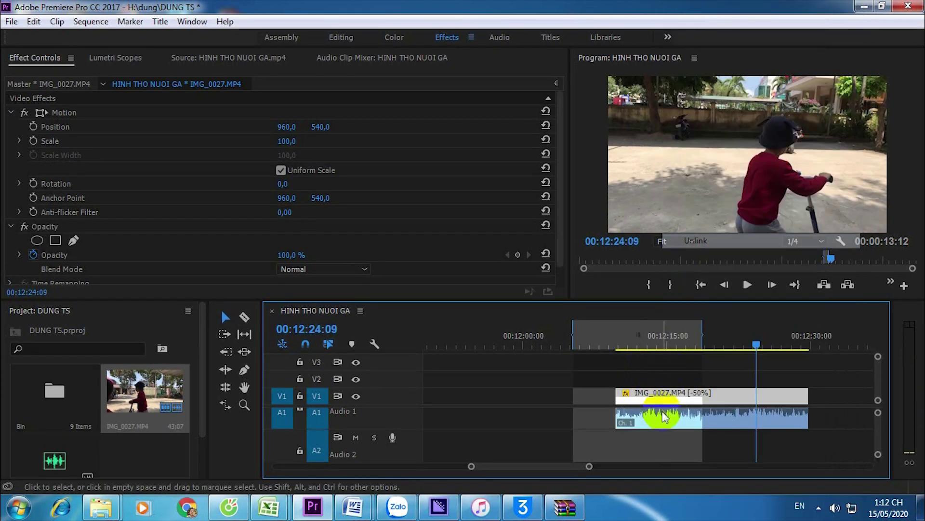
left_click(649, 424)
key("Delete")
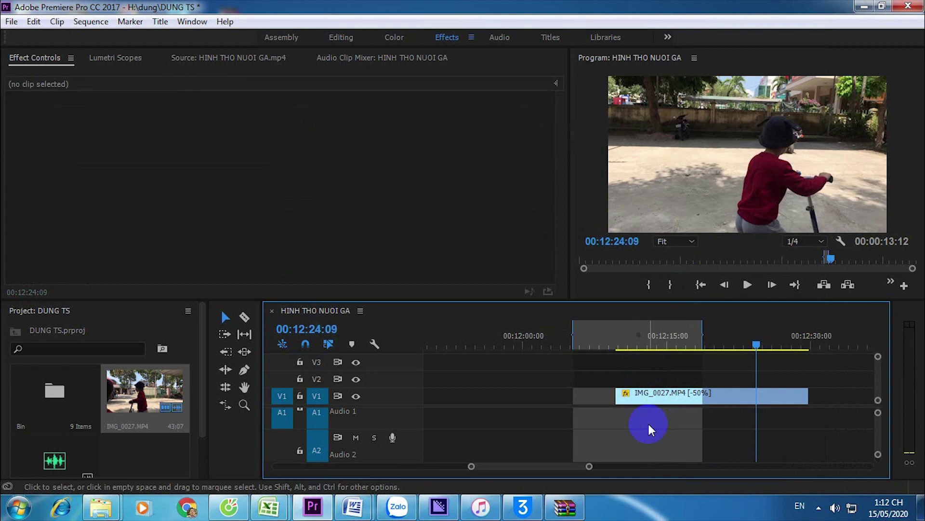
Add the music track on A1, cut it at the video's end, delete the excess, and play back.
left_click_drag(55, 460, 621, 418)
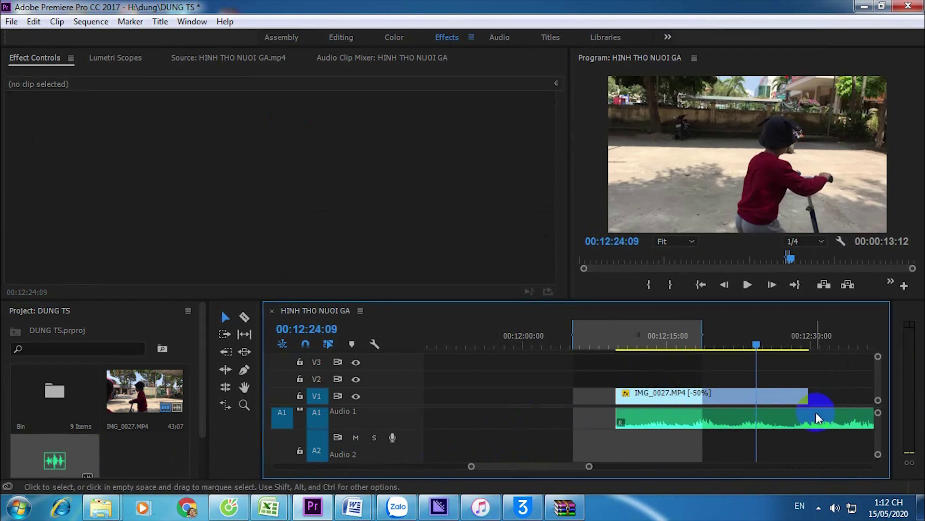
key("c")
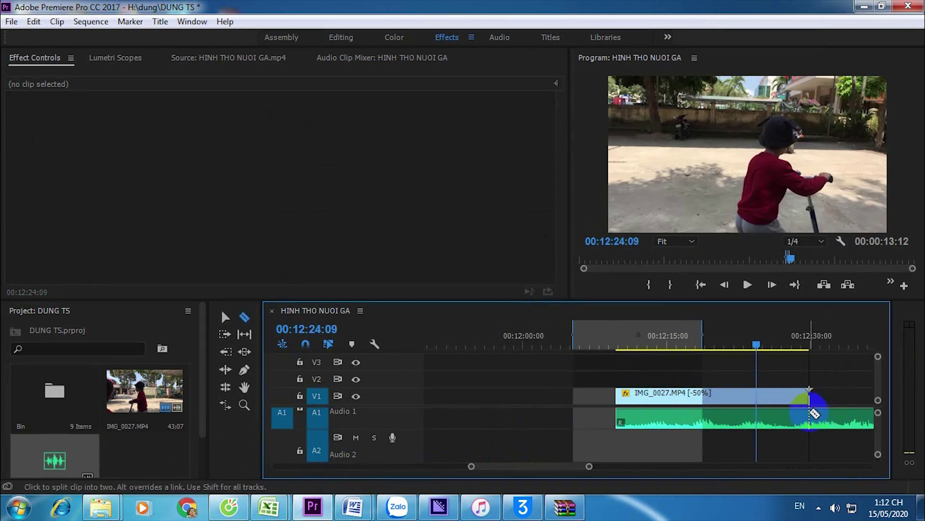
left_click(810, 417)
key("v")
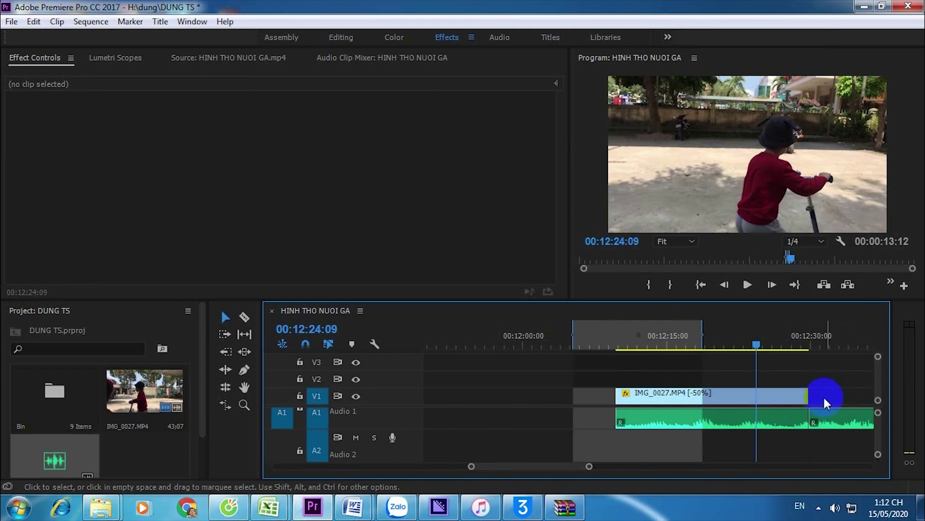
left_click(838, 424)
key("Delete")
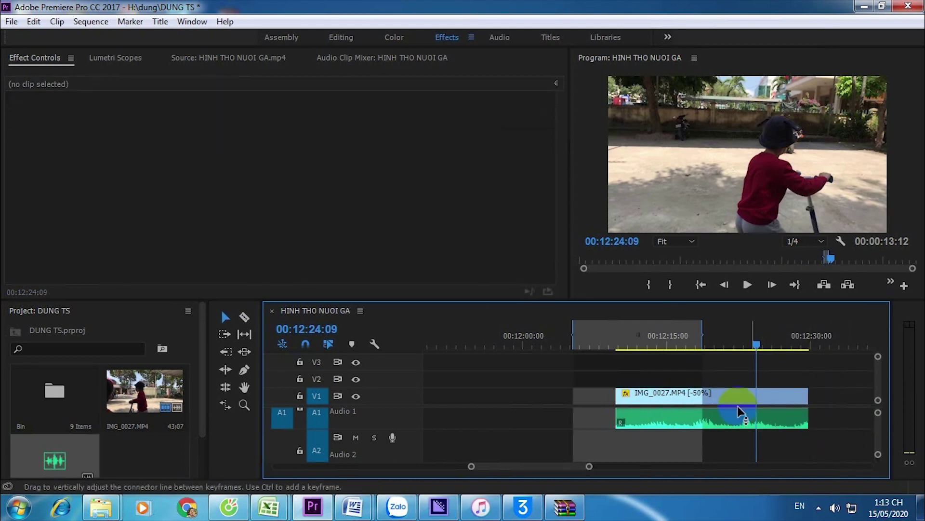
left_click(639, 340)
key("space")
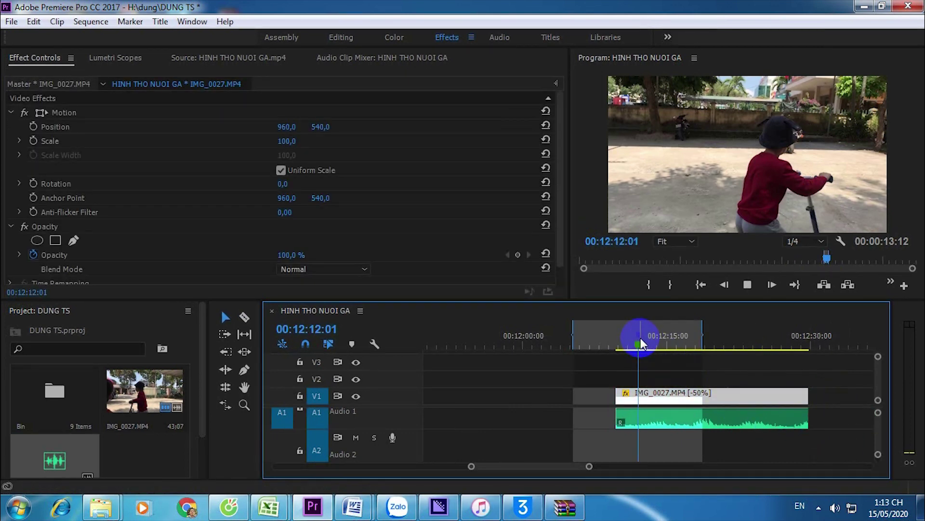